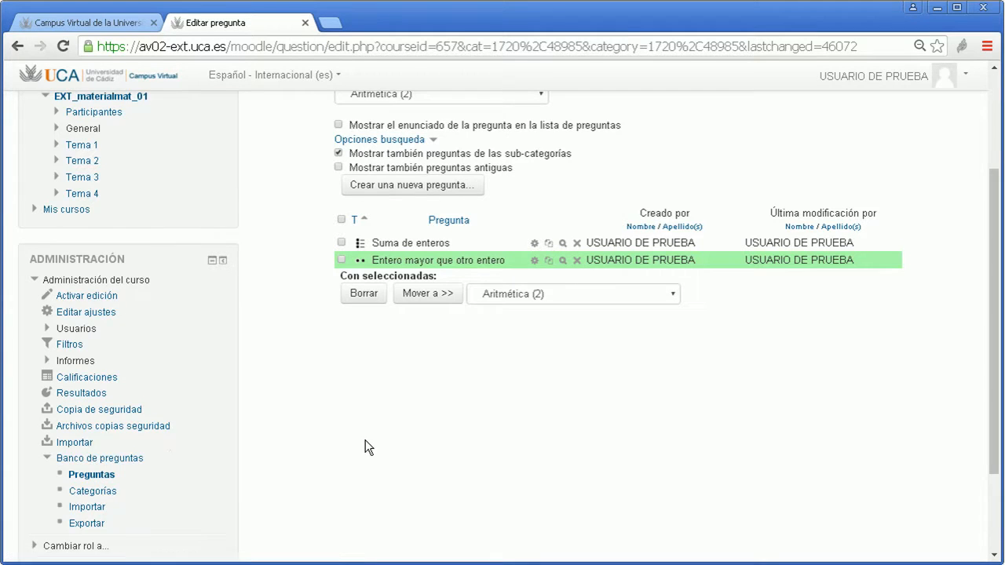
Create a new short-answer (Respuesta corta) question in the Aritmética category of the question bank.
scroll(366, 438, "up", 2)
left_click(378, 252)
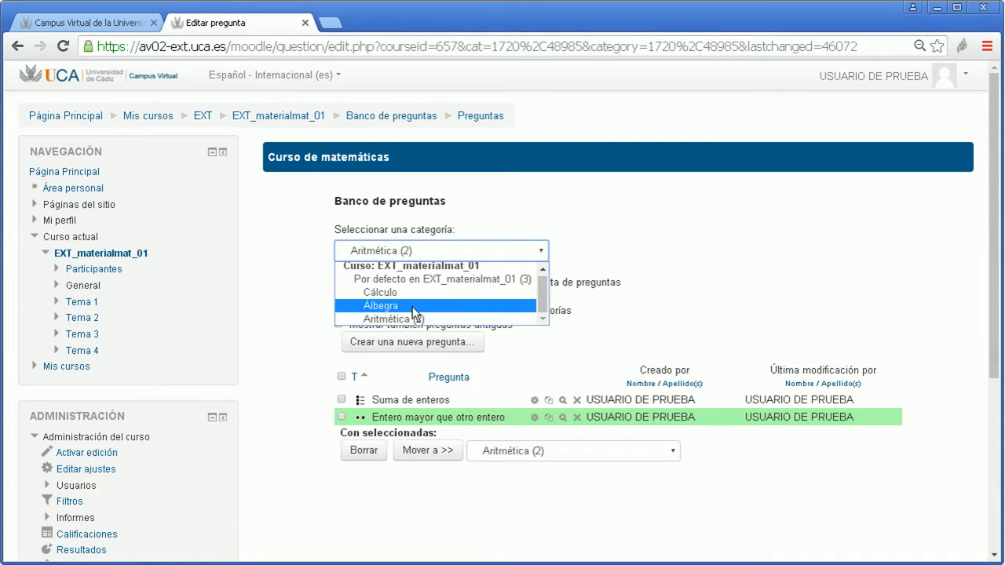
left_click(665, 279)
left_click(442, 344)
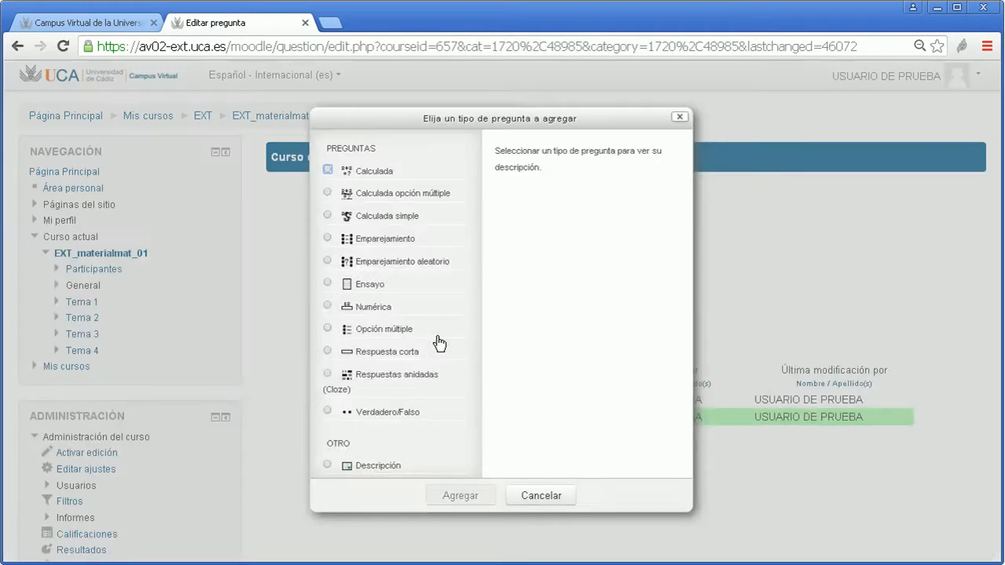
left_click(327, 351)
left_click(486, 502)
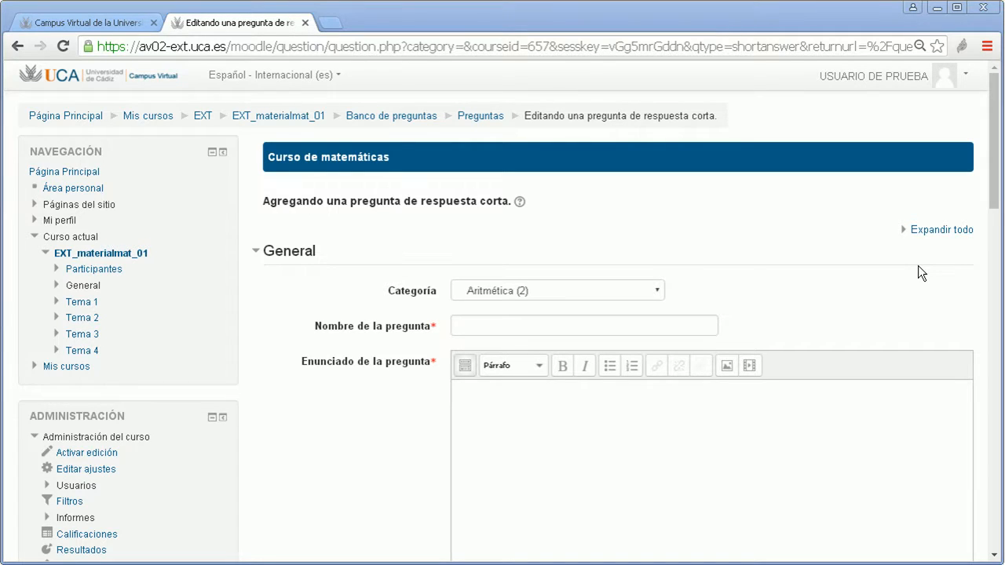
Name the question "Sumar dos enteros" and enter the question text "Realice la siguiente suma 250 + 50".
left_click(615, 325)
type("Sumar dos enteros")
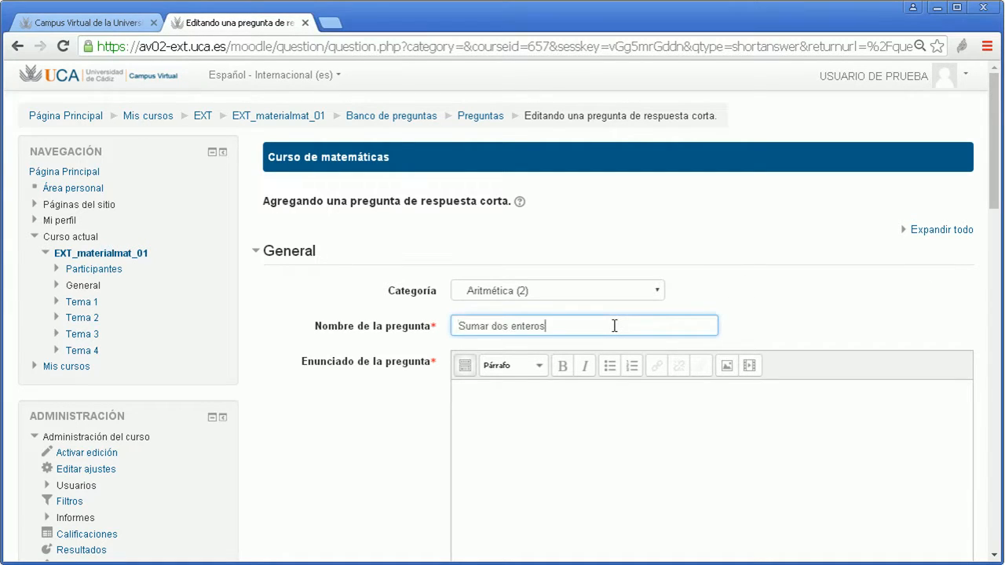
left_click(818, 325)
left_click(709, 417)
type("Realice la siguiente suma 250 + 50")
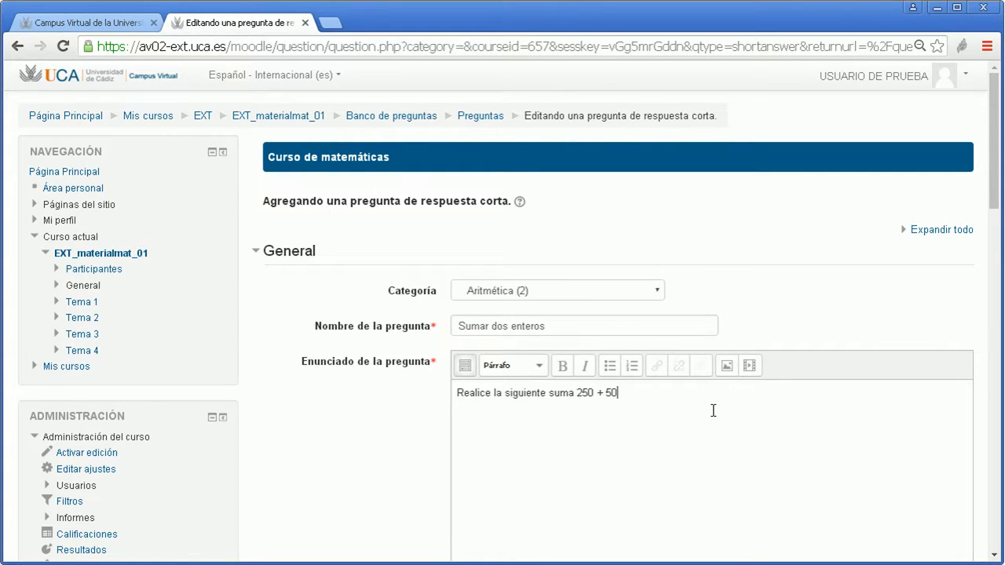
Review the question form's default mark, general feedback, case-sensitivity and correct-answer settings.
scroll(713, 411, "down", 4)
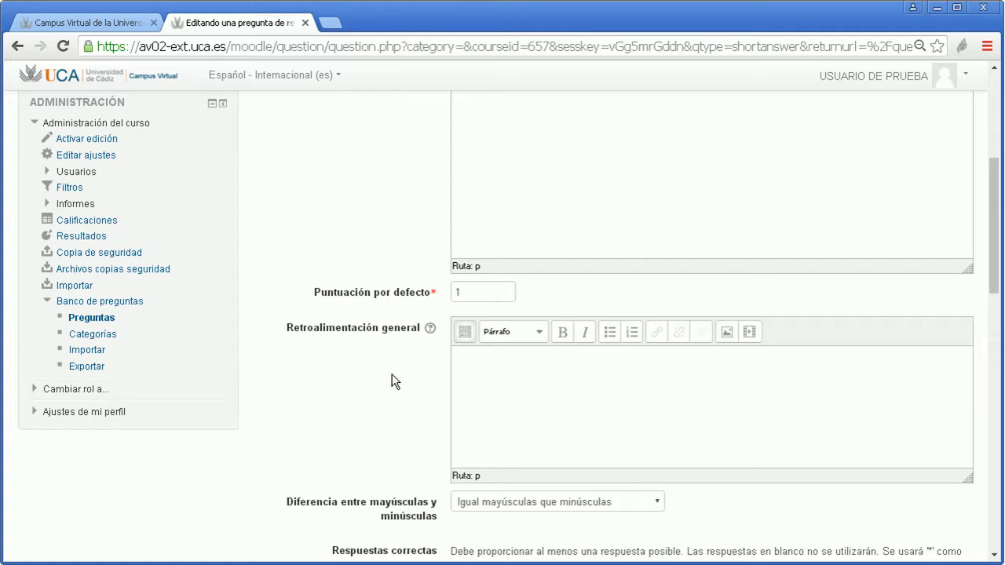
scroll(392, 374, "down", 1)
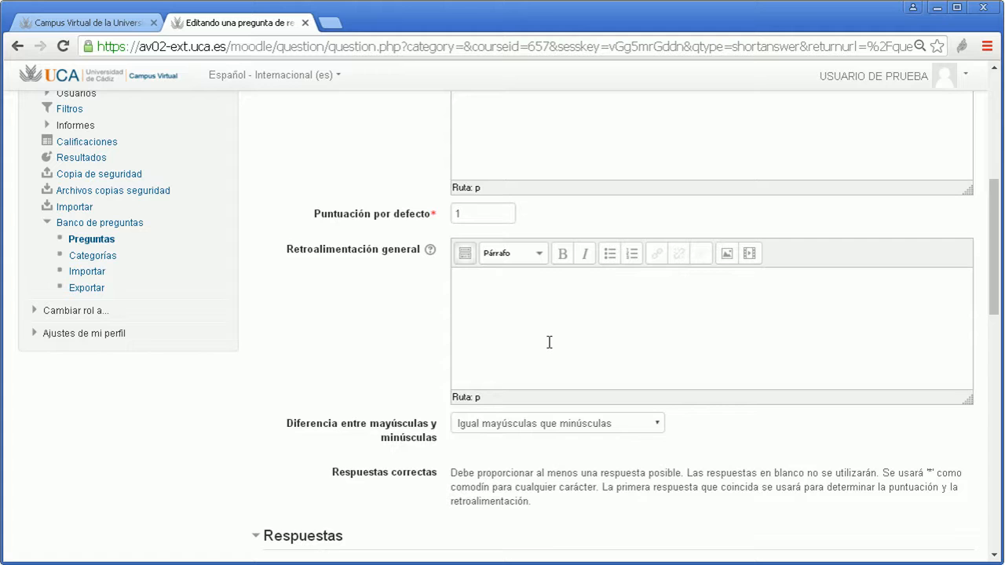
scroll(549, 342, "down", 2)
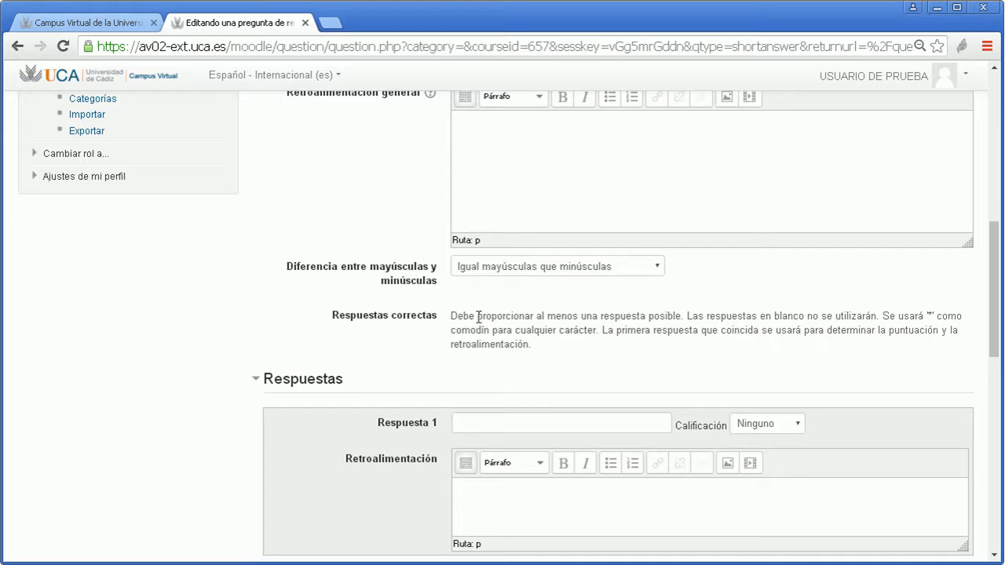
scroll(479, 317, "up", 1)
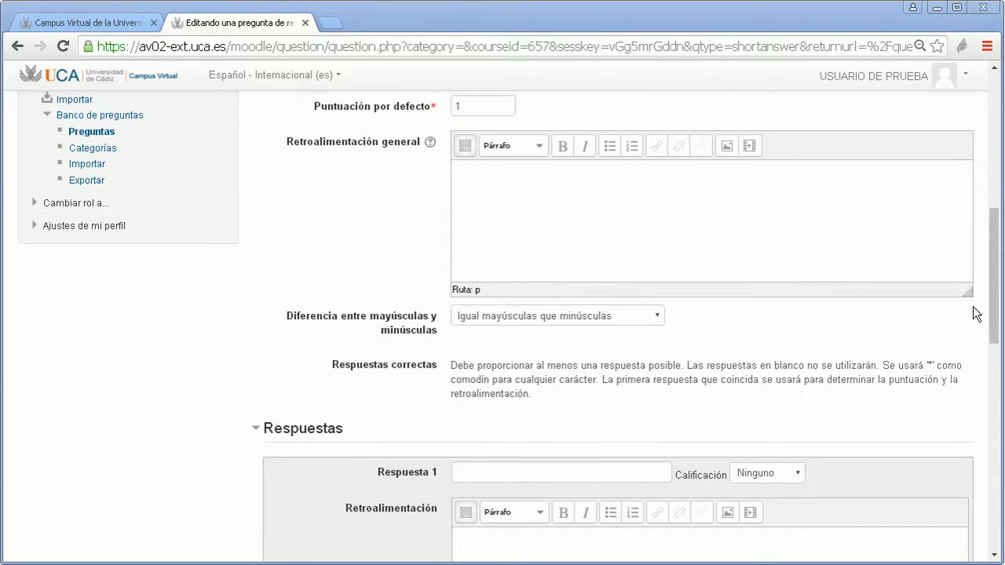
left_click_drag(992, 316, 996, 219)
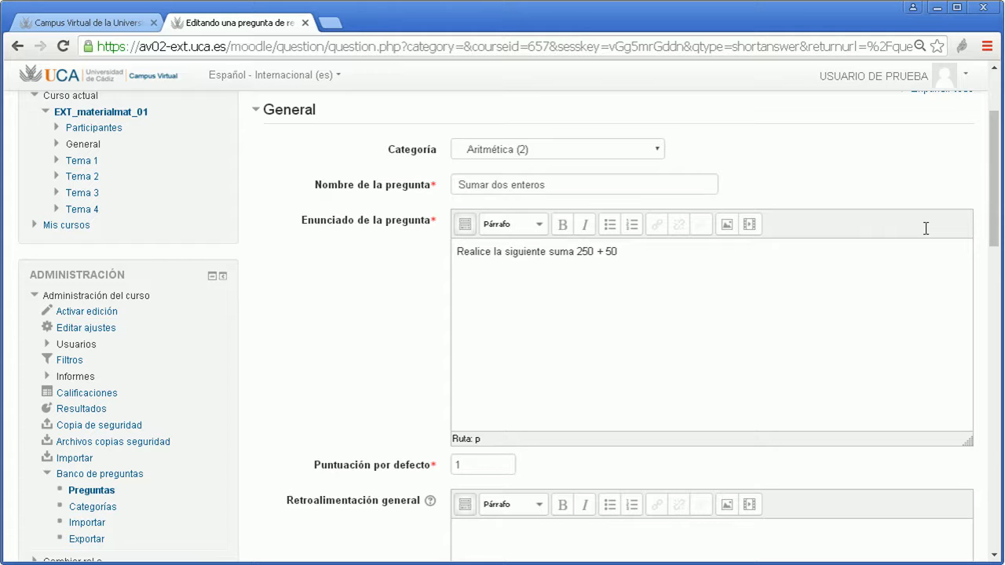
Switch to Notepad, place its window over the form and examine the listed answer variants one by one.
key("alt+Tab")
left_click_drag(870, 183, 603, 216)
left_click_drag(576, 253, 540, 253)
left_click_drag(595, 268, 531, 268)
left_click_drag(624, 281, 543, 281)
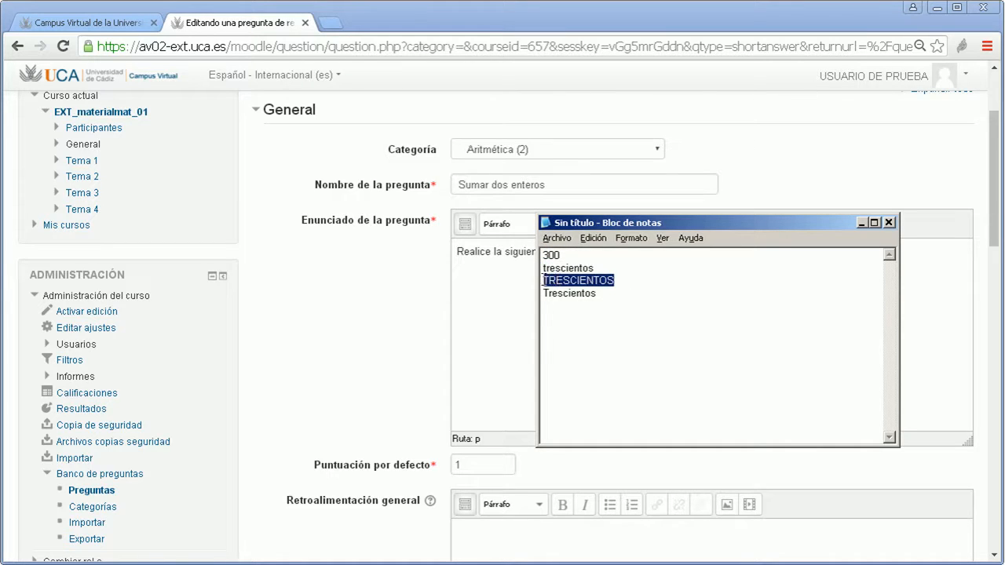
left_click(601, 293)
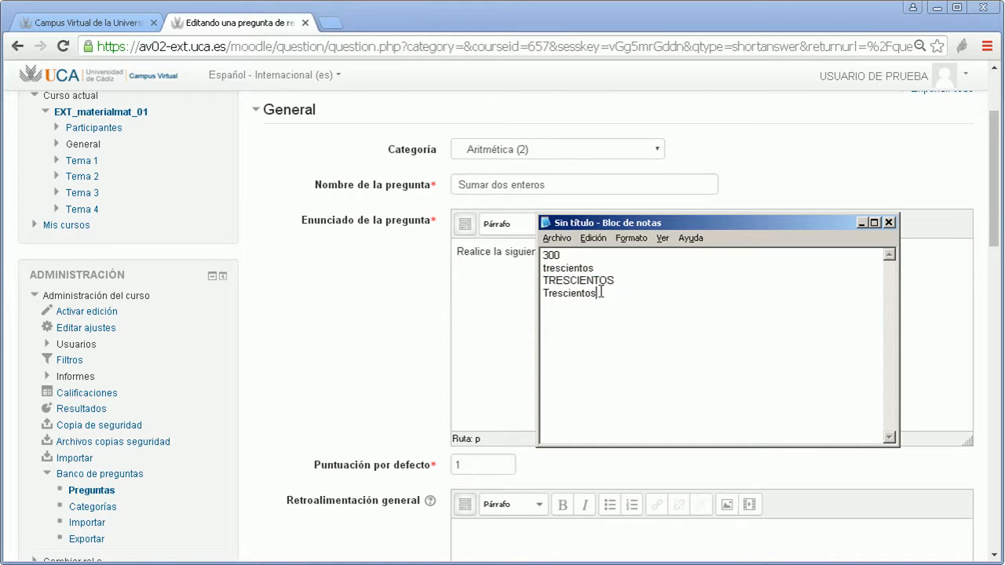
Add the variants "Tresciento" and "300.00" on new lines at the end of the Notepad list.
left_click_drag(601, 293, 534, 293)
left_click(550, 292)
key("Home")
key("shift+End")
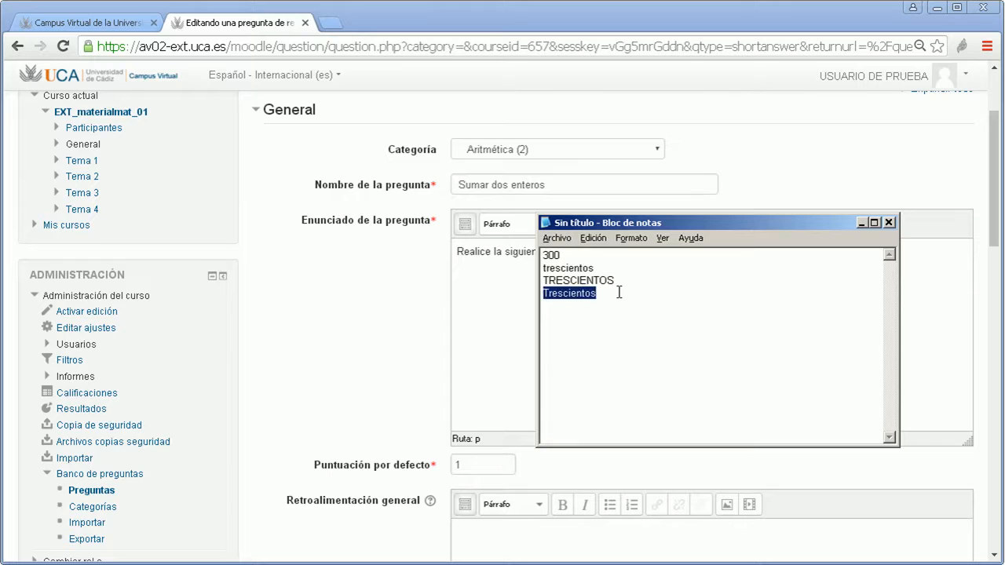
key("ctrl+c")
key("End")
key("Return")
key("ctrl+v")
key("BackSpace")
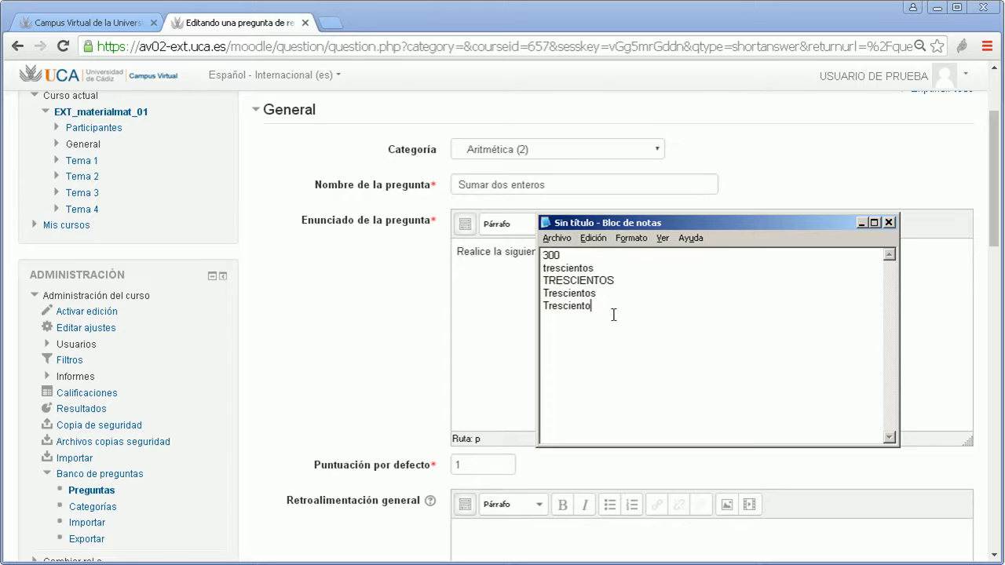
key("Return")
type("300.00")
left_click_drag(787, 223, 736, 222)
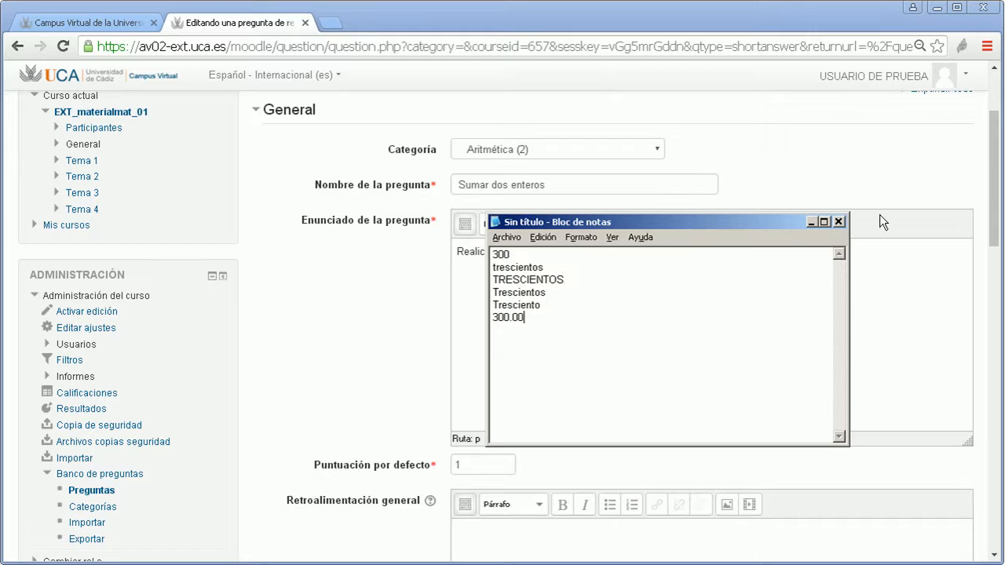
Compare the lowercase, uppercase and capitalised spellings of "trescientos" in Notepad with the form's case-sensitivity setting.
left_click_drag(545, 292, 491, 269)
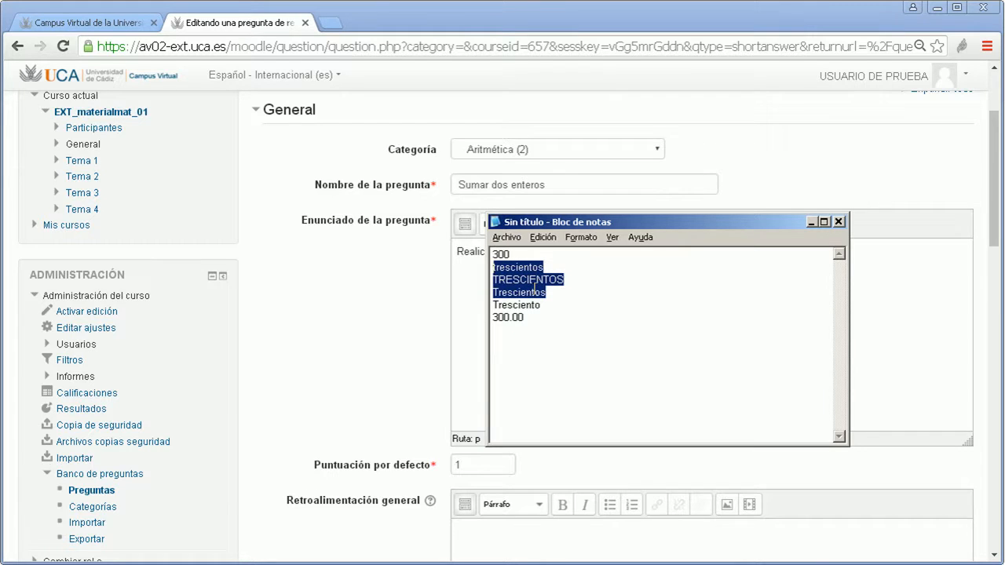
left_click_drag(994, 169, 962, 275)
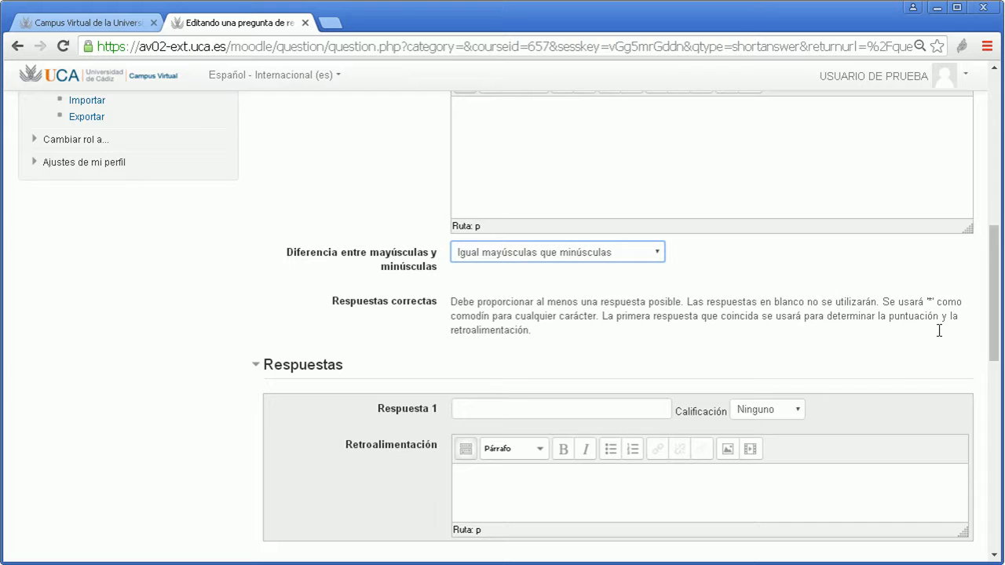
key("alt+Tab")
left_click(574, 286)
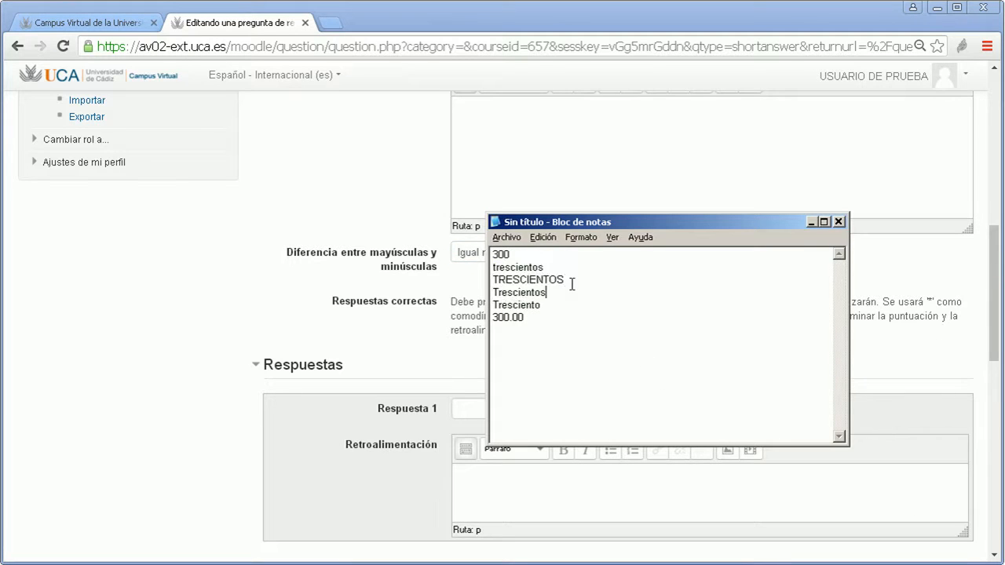
left_click_drag(547, 268, 487, 269)
left_click_drag(548, 294, 493, 267)
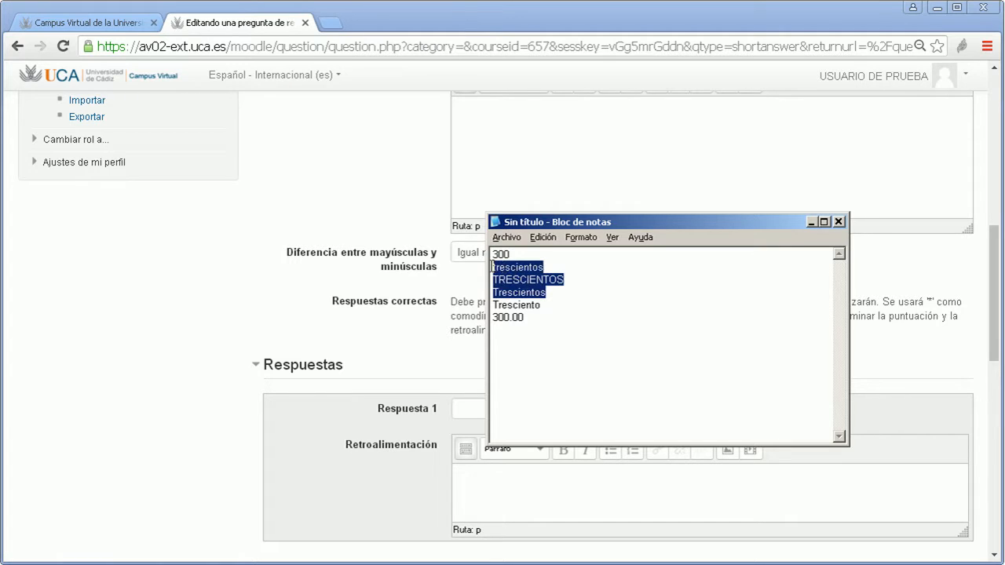
left_click(990, 297)
Try the case option "Mayúsculas y minúsculas deben coincidir" against the Notepad spellings, and restore "Igual mayúsculas que minúsculas".
left_click(625, 259)
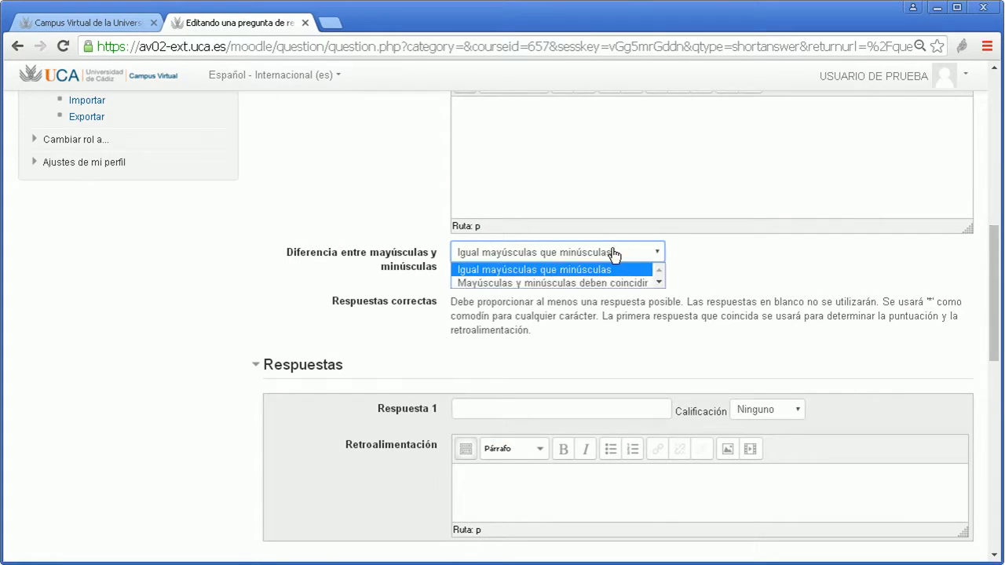
left_click(597, 281)
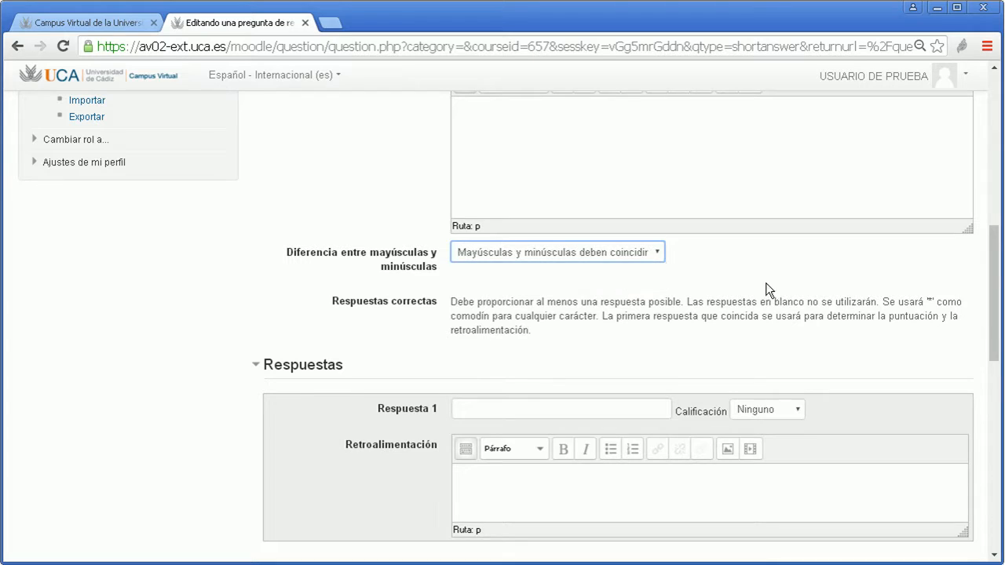
key("alt+Tab")
left_click(567, 295)
left_click_drag(567, 295, 493, 266)
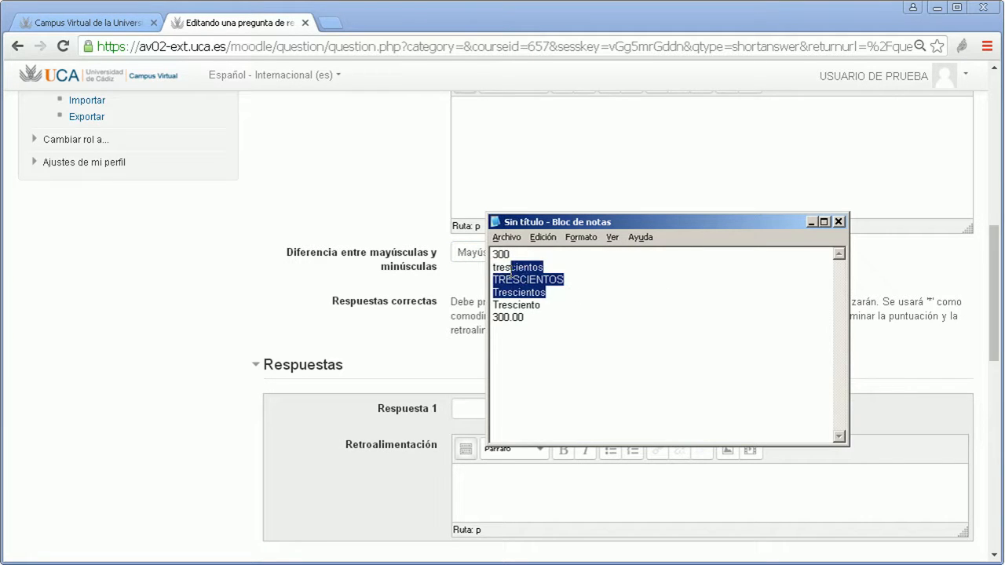
left_click(563, 292)
left_click_drag(563, 293, 493, 267)
key("alt+Tab")
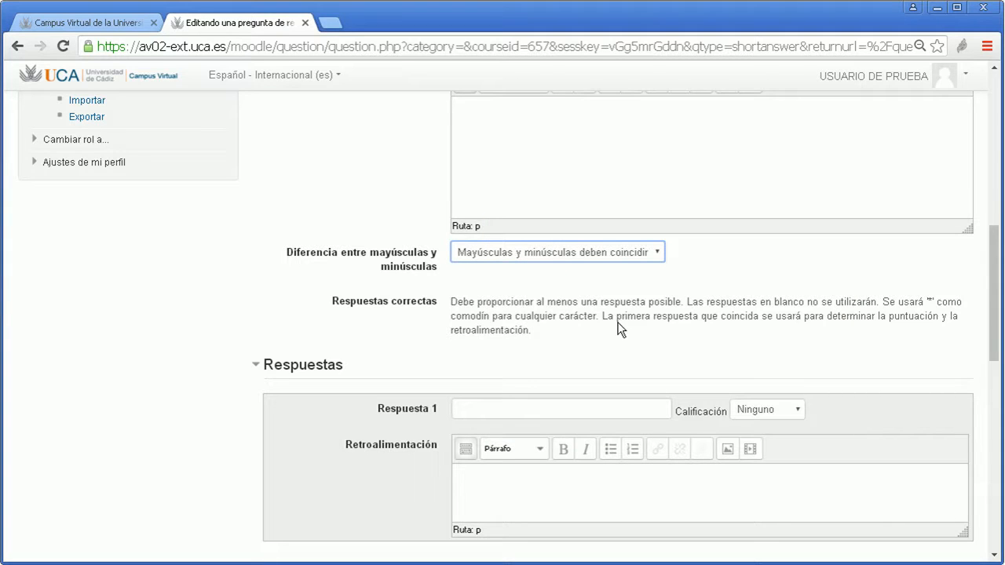
left_click(507, 259)
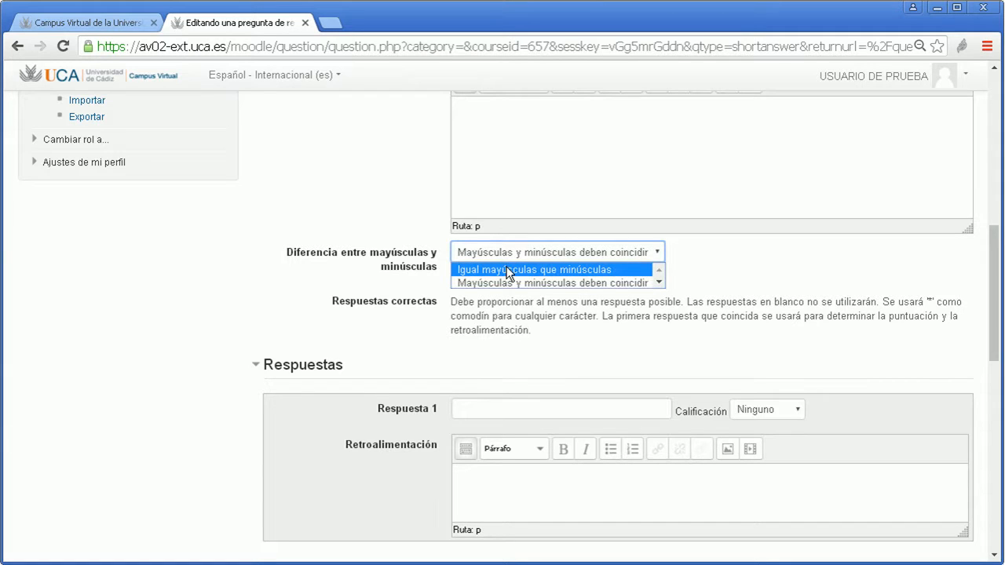
left_click(507, 267)
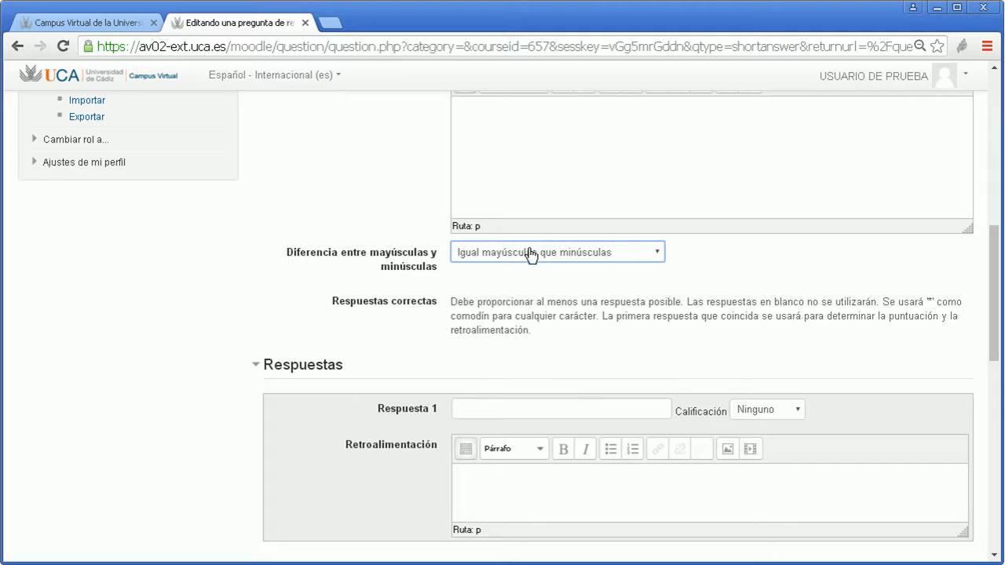
Copy "300" from the Notepad list into Respuesta 1 of the question form.
scroll(775, 276, "down", 3)
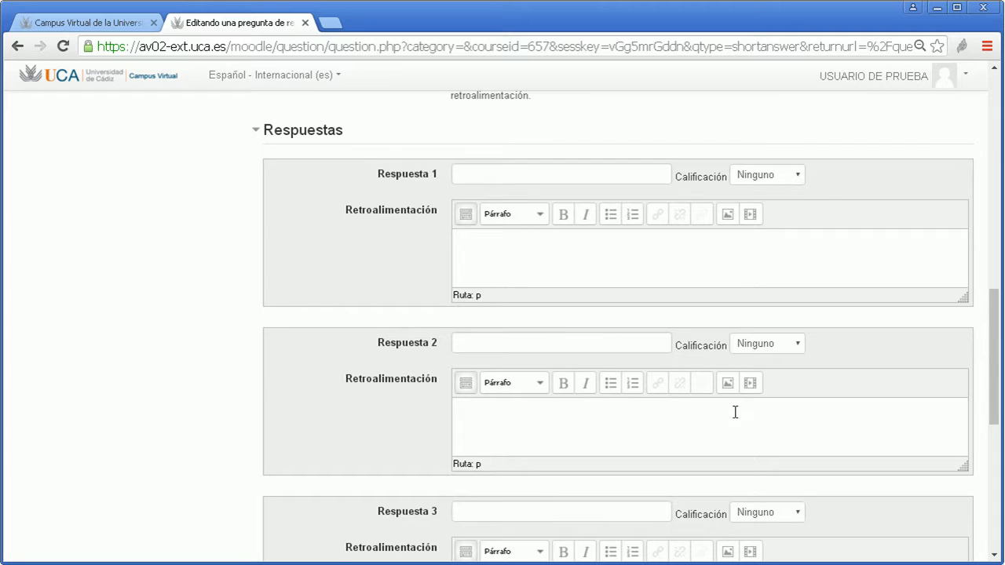
left_click_drag(995, 347, 996, 445)
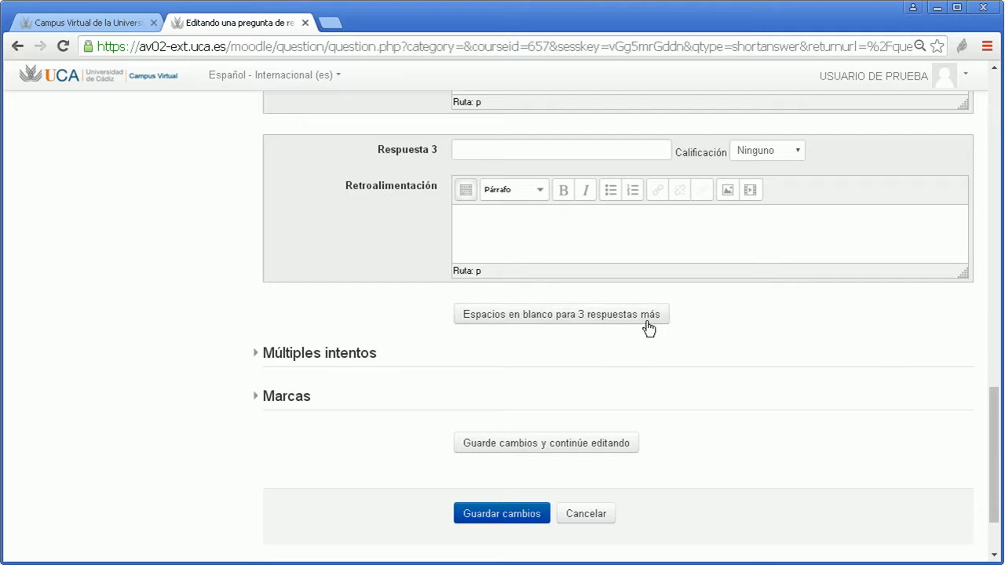
left_click_drag(994, 428, 994, 343)
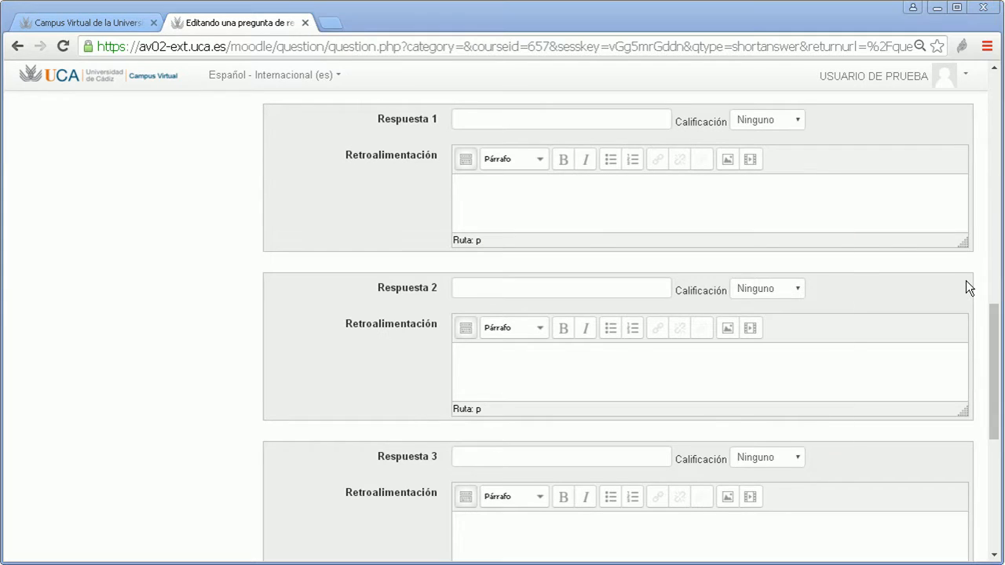
key("alt+Tab")
left_click_drag(705, 216, 796, 219)
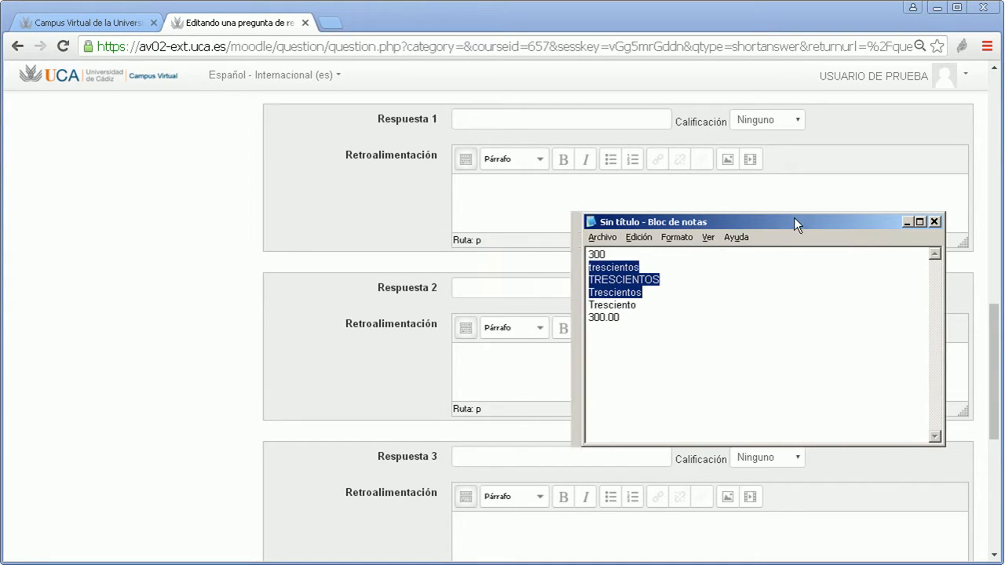
left_click(720, 260)
left_click_drag(628, 255, 544, 260)
key("ctrl+c")
left_click(534, 119)
key("ctrl+v")
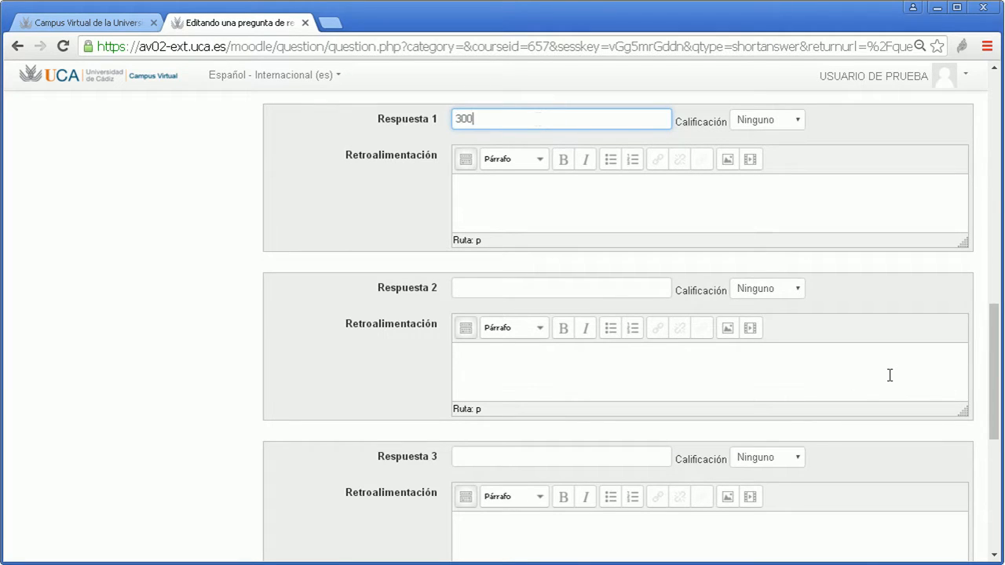
Copy "trescientos" from the Notepad list into Respuesta 2.
key("alt+Tab")
left_click_drag(631, 268, 581, 268)
key("ctrl+c")
left_click(507, 289)
key("ctrl+v")
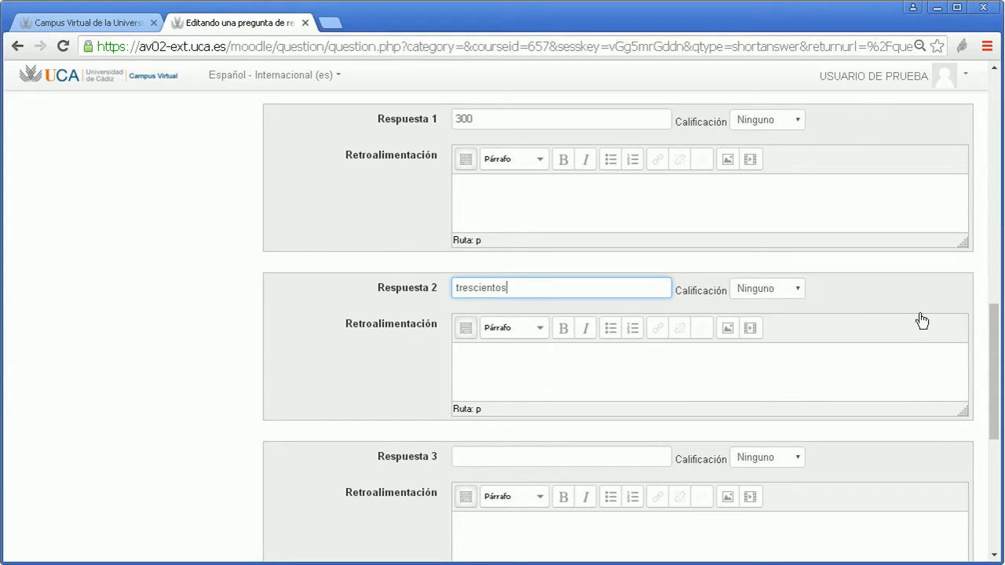
Switch to Notepad and compare the "TRESCIENTOS" and "Trescientos" variants with the lowercase spelling.
key("alt+Tab")
left_click_drag(685, 287, 595, 285)
left_click(595, 284)
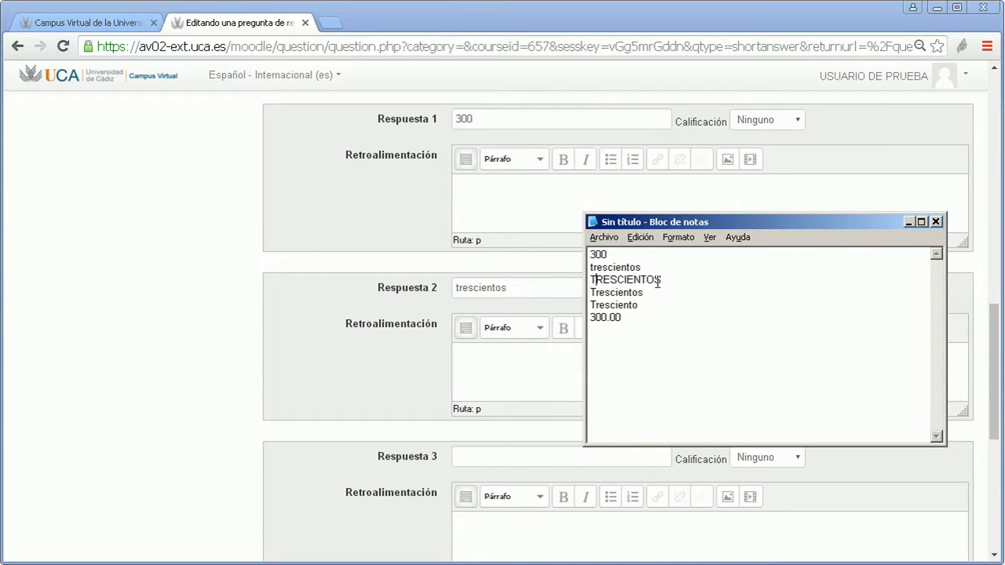
left_click_drag(660, 280, 590, 280)
left_click_drag(650, 293, 589, 292)
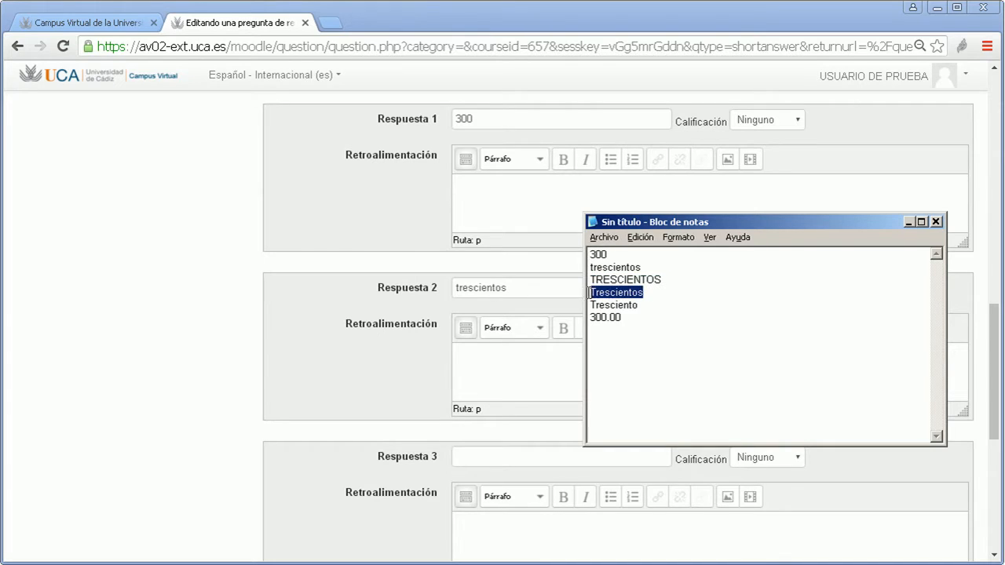
left_click(607, 281)
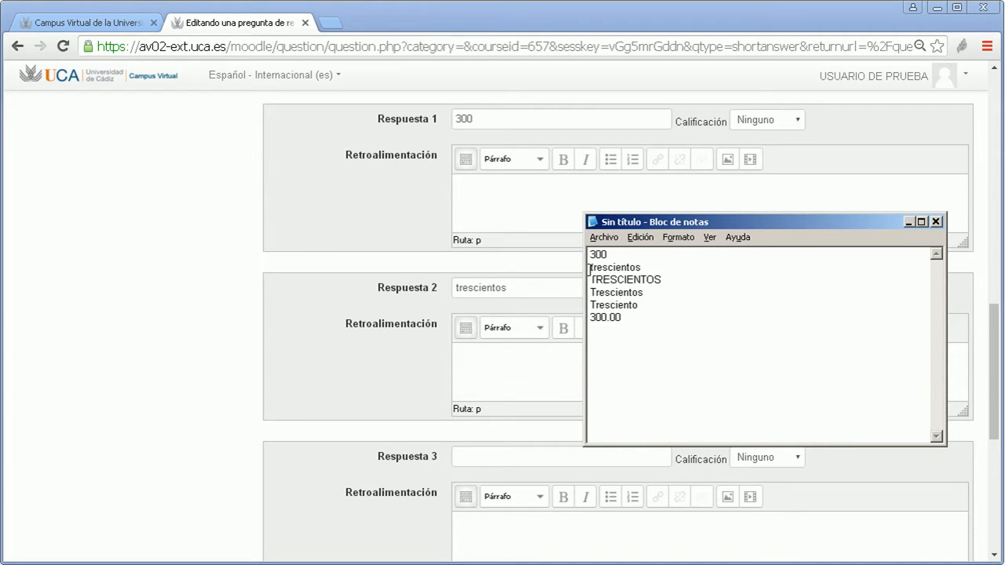
mouse_move(591, 267)
left_mouse_down()
mouse_move(647, 270)
mouse_move(589, 271)
left_mouse_up()
Copy "Tresciento" from the Notepad list into Respuesta 3 of the question form.
left_click(638, 305)
left_click_drag(638, 305, 574, 304)
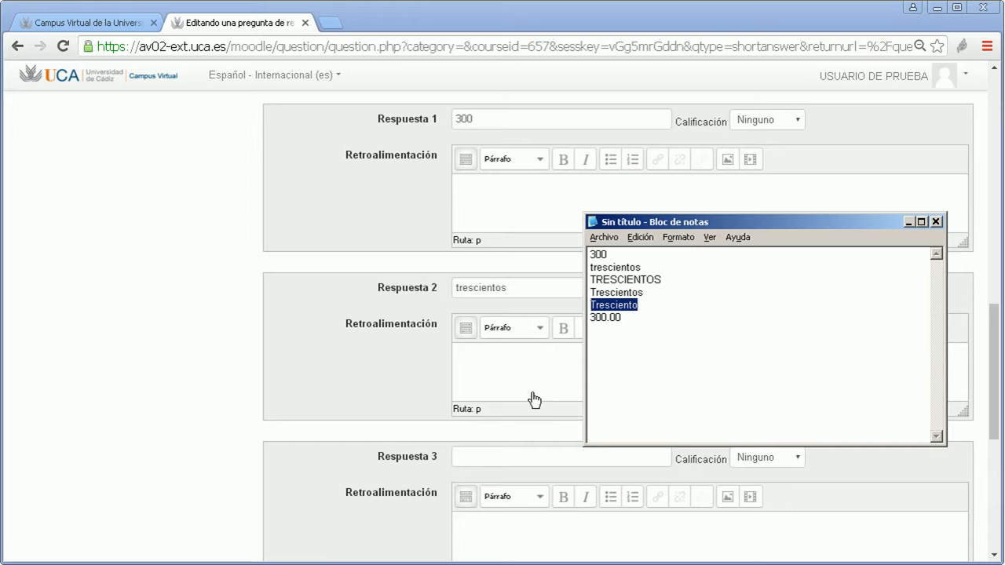
left_click(516, 460)
key("ctrl+v")
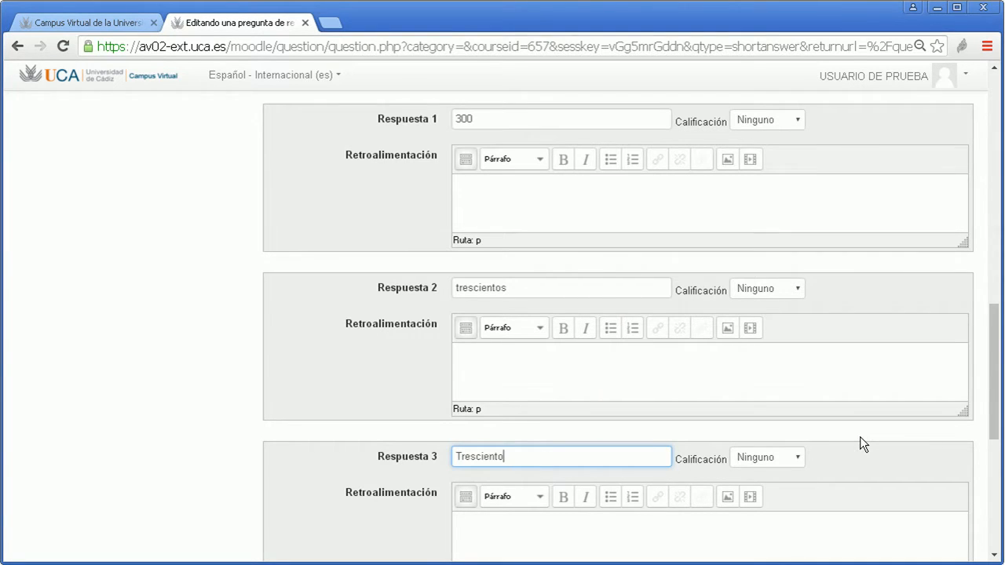
Add the variants "300.0", "300,0" and "300,00" to the end of the Notepad list, and select the whole list.
key("alt+Tab")
left_click(624, 324)
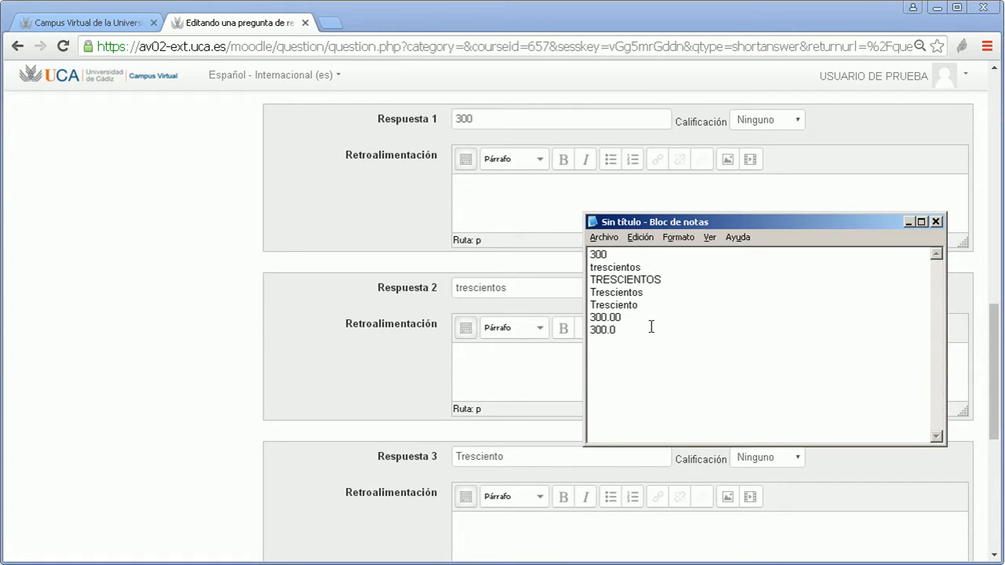
type("330")
type("00")
key("Return")
type("30")
left_click_drag(787, 225, 366, 200)
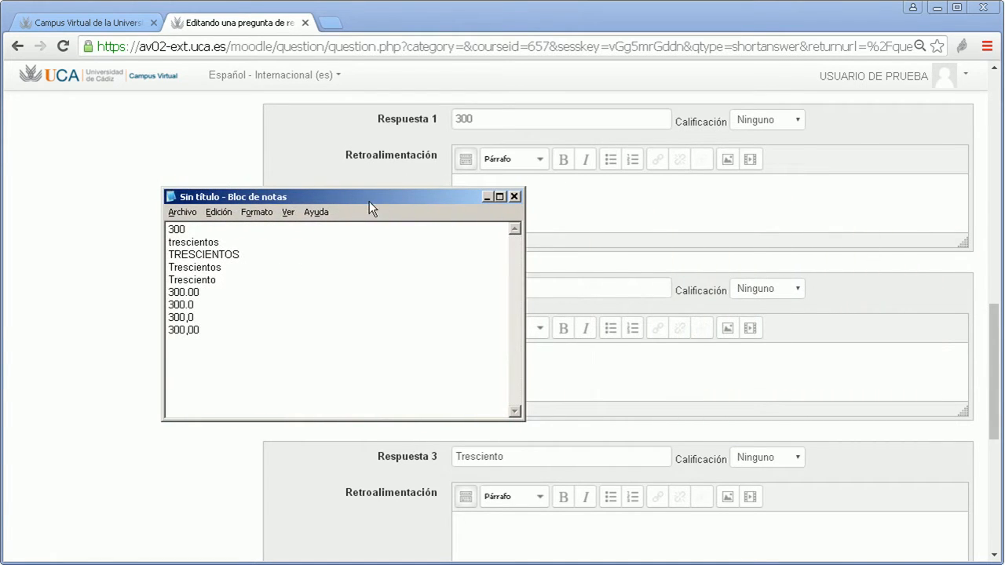
left_click_drag(242, 336, 166, 231)
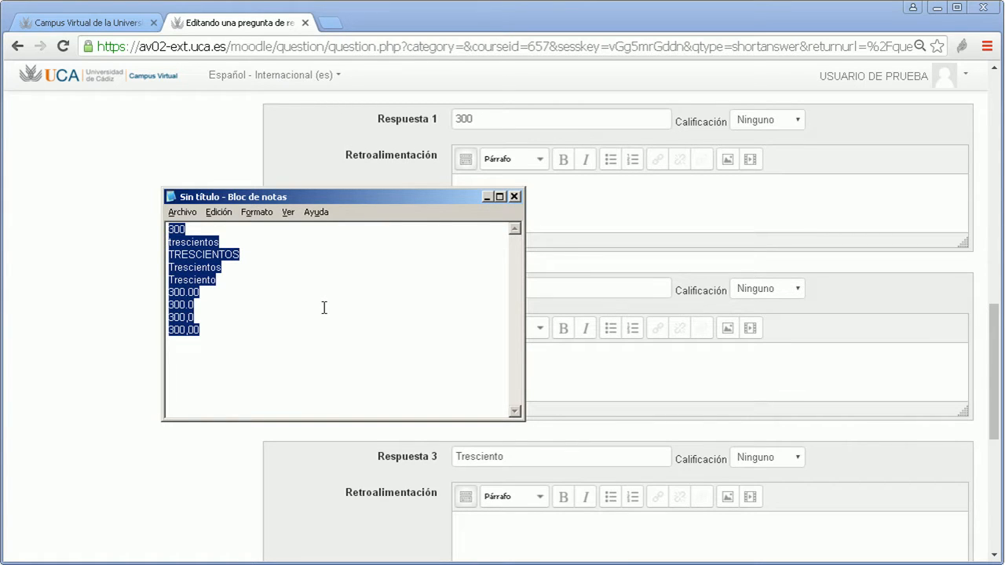
Return to the question form and review the choices for "Diferencia entre mayúsculas y minúsculas", keeping "Igual mayúsculas que minúsculas".
left_click(993, 318)
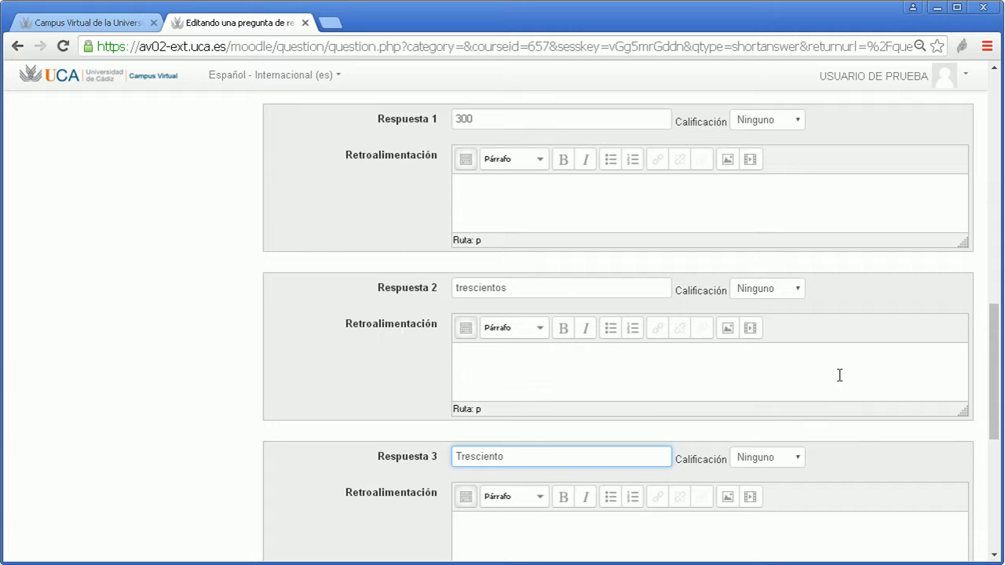
left_click_drag(995, 370, 995, 253)
left_click(571, 386)
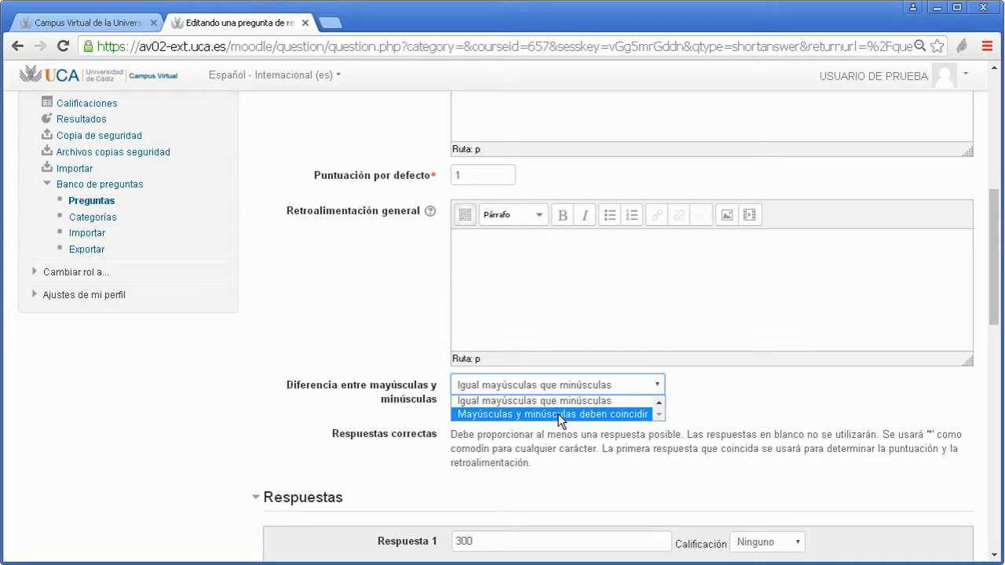
left_click(714, 388)
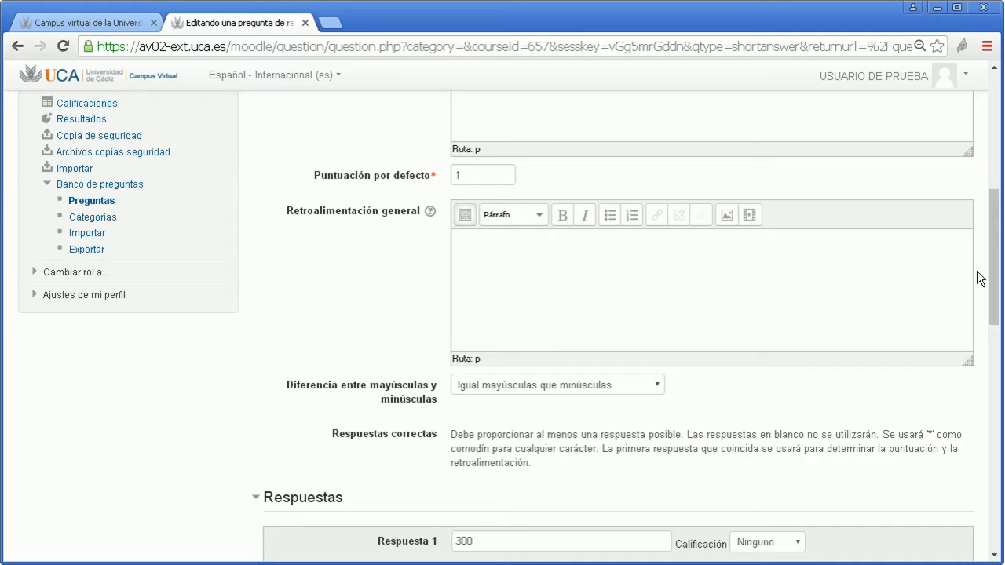
Set the Calificación of Respuesta 1, Respuesta 2 and Respuesta 3 to 100%.
left_click_drag(992, 264, 993, 371)
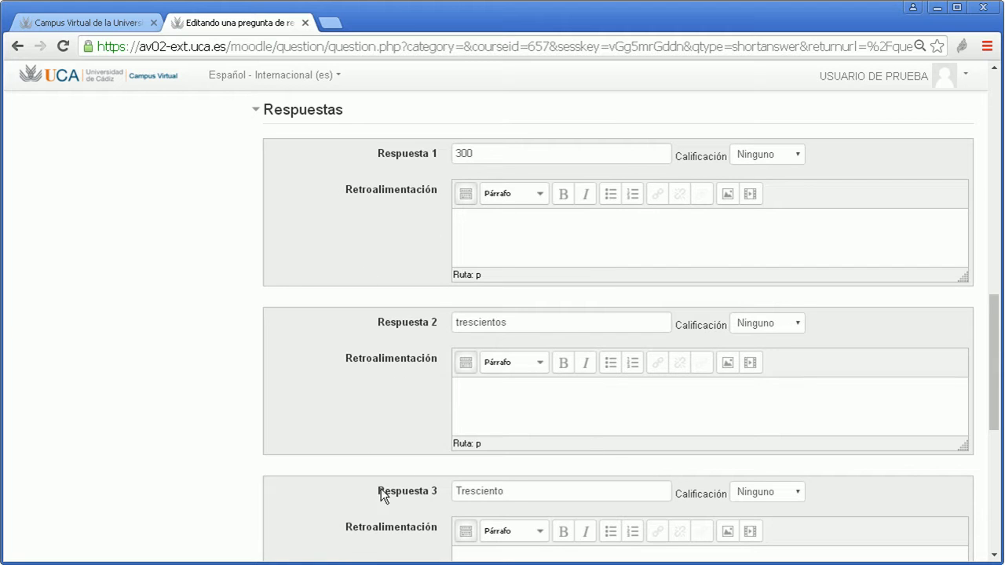
left_click(754, 156)
left_click(756, 185)
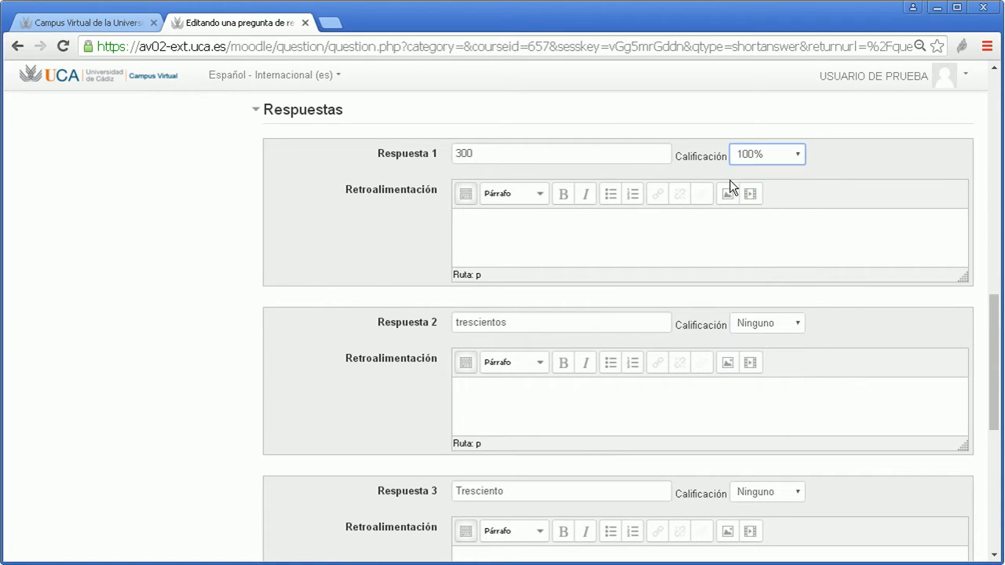
left_click(766, 324)
left_click(764, 355)
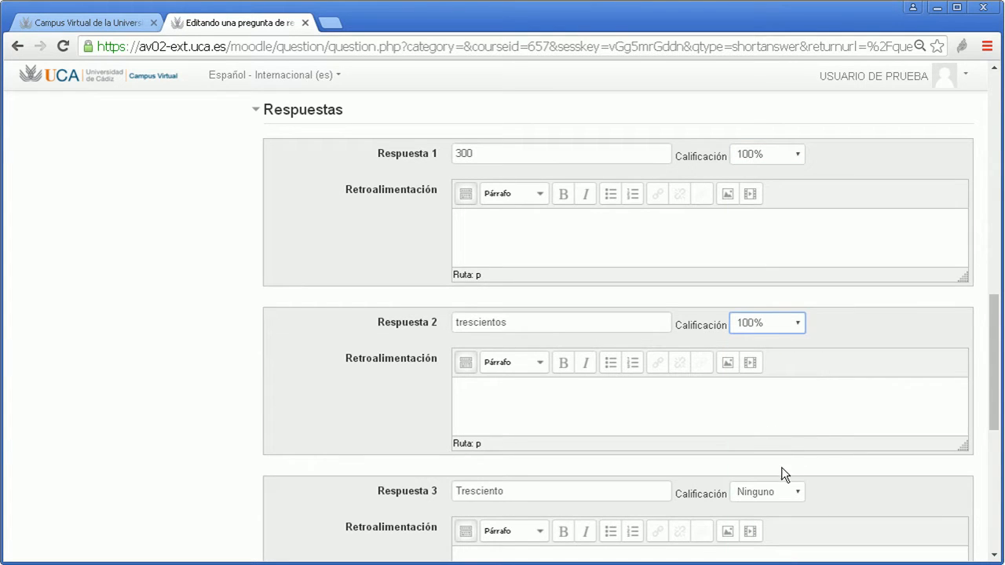
left_click(768, 496)
left_click(776, 248)
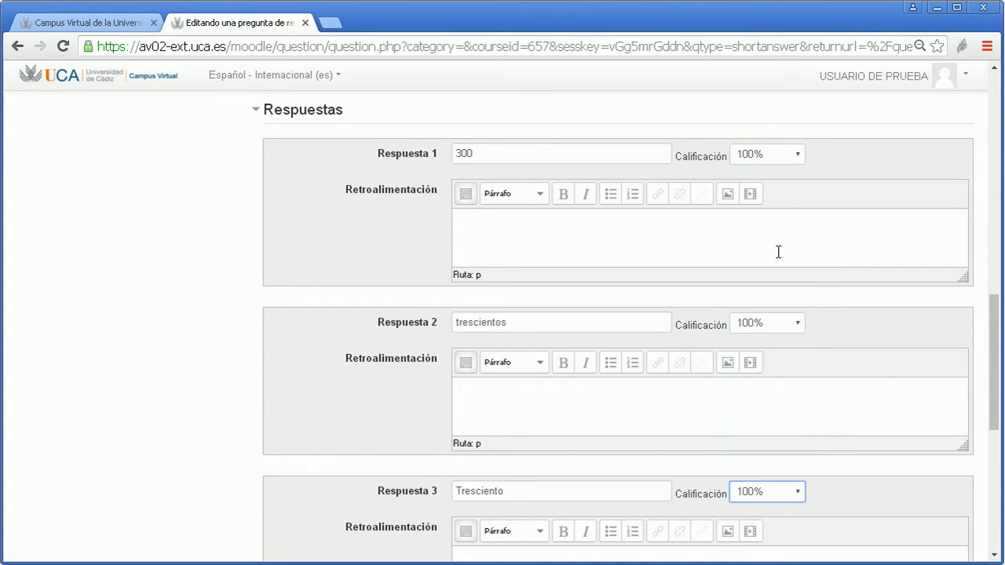
Examine the partial grade percentages available in the Calificación of Respuesta 3, keeping 100%.
left_click_drag(995, 393, 995, 440)
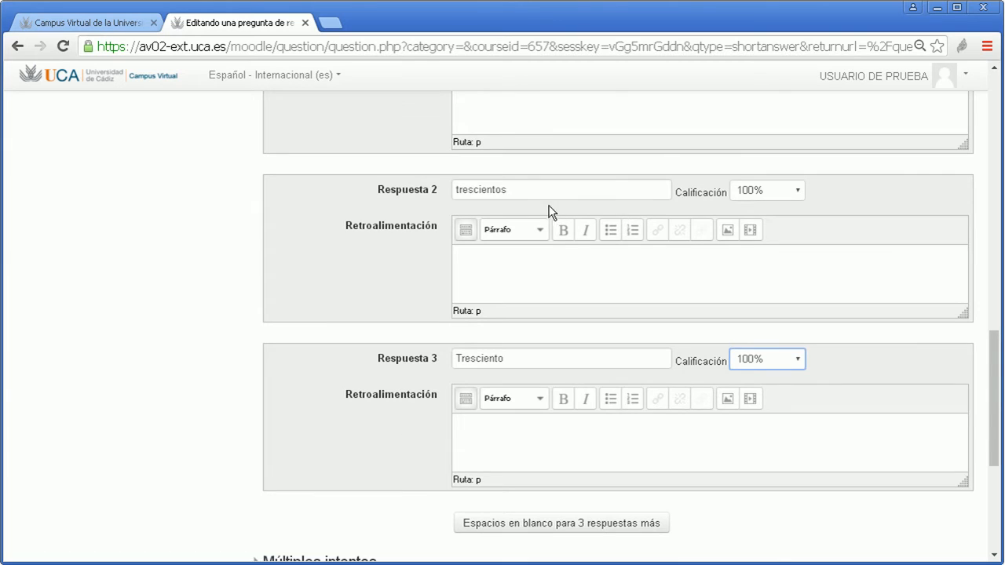
left_click(767, 365)
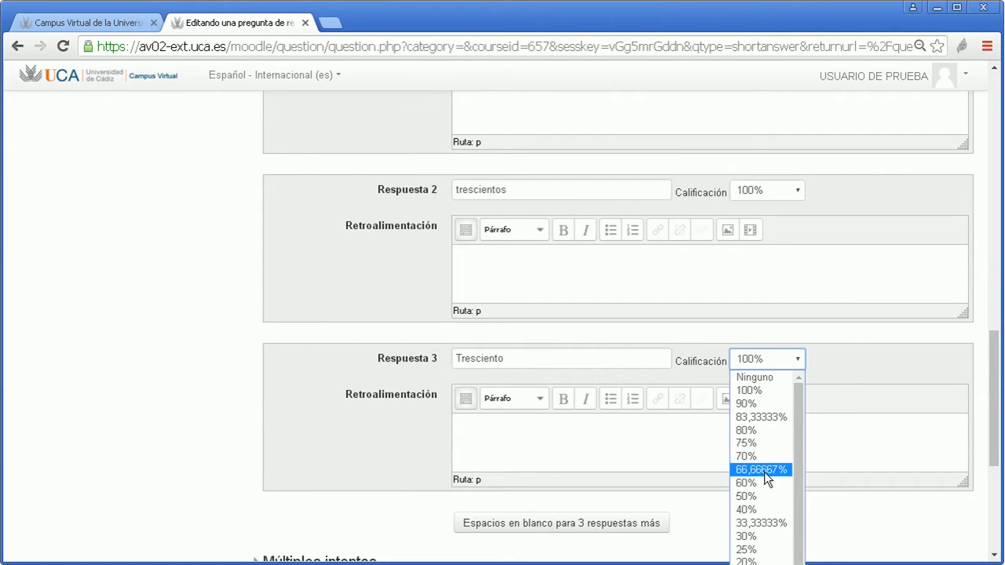
left_click_drag(799, 496, 799, 516)
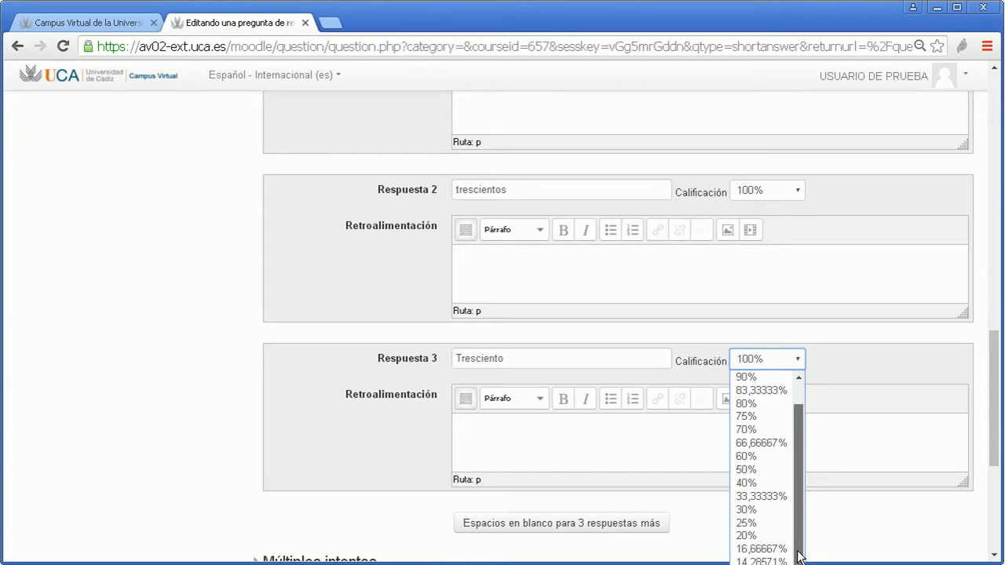
left_click_drag(799, 556, 799, 504)
left_click(860, 362)
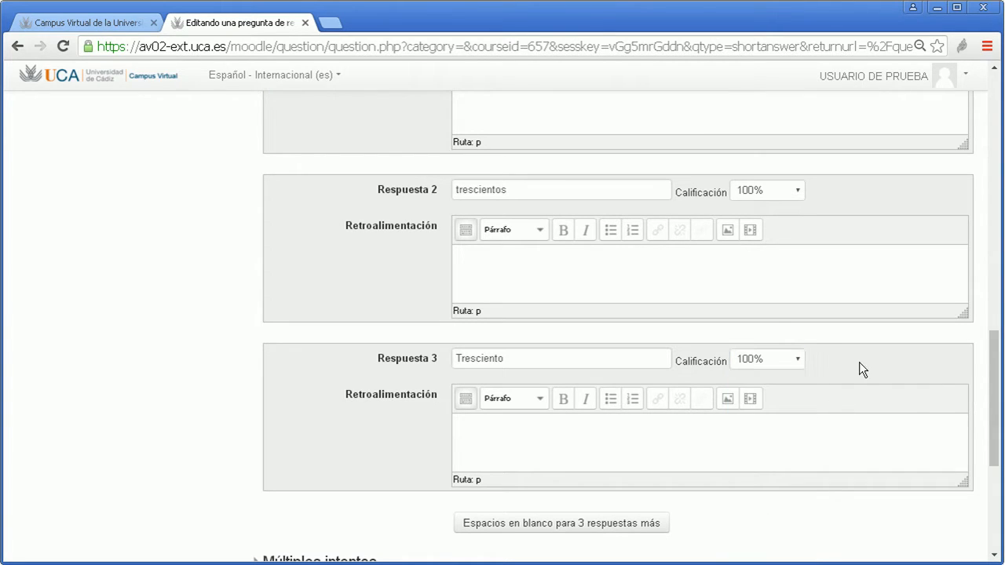
Set the penalty for each incorrect attempt to 0% under Múltiples intentos, and save the question.
left_click_drag(994, 372, 993, 444)
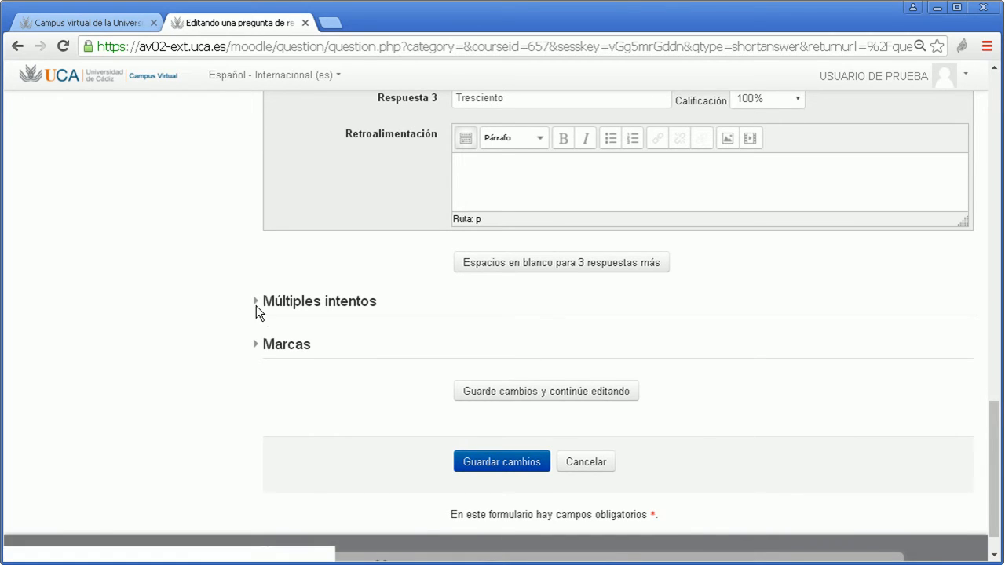
left_click(256, 305)
left_click(490, 344)
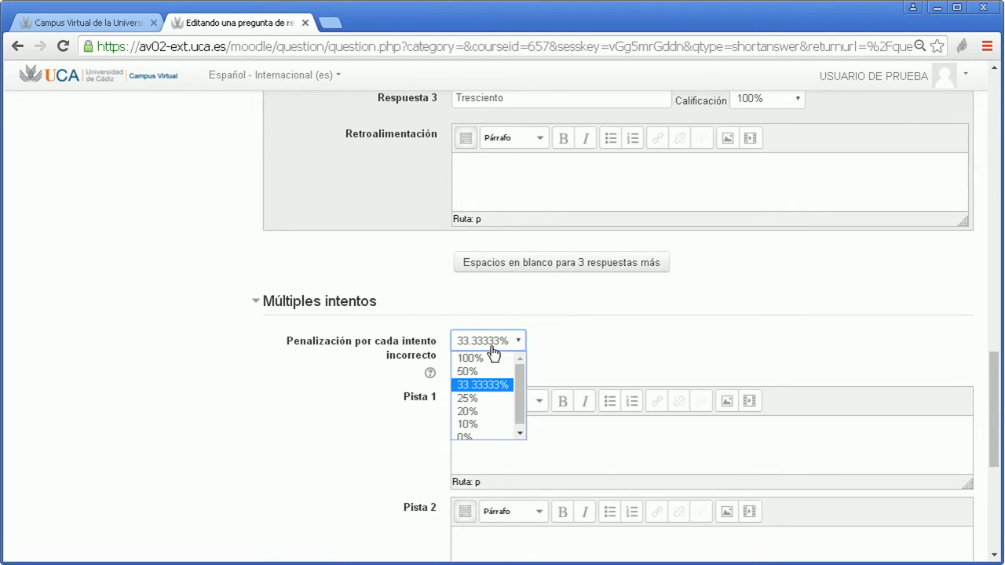
left_click(490, 433)
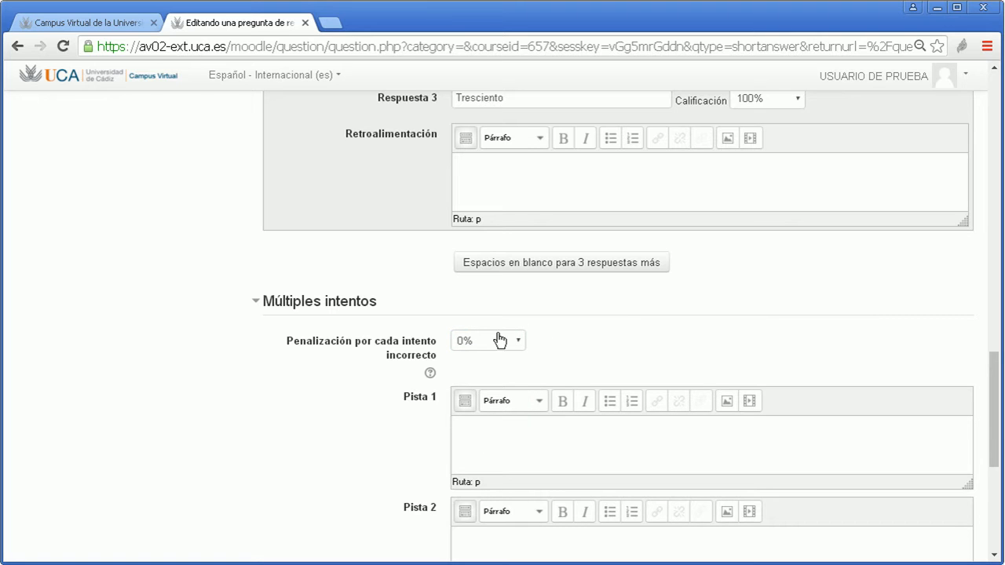
scroll(458, 330, "down", 5)
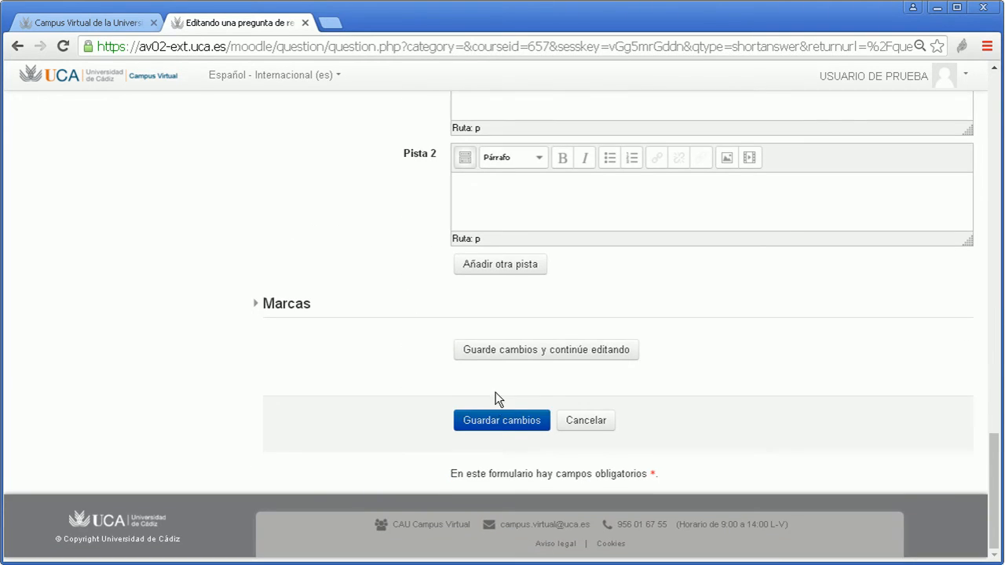
left_click(503, 424)
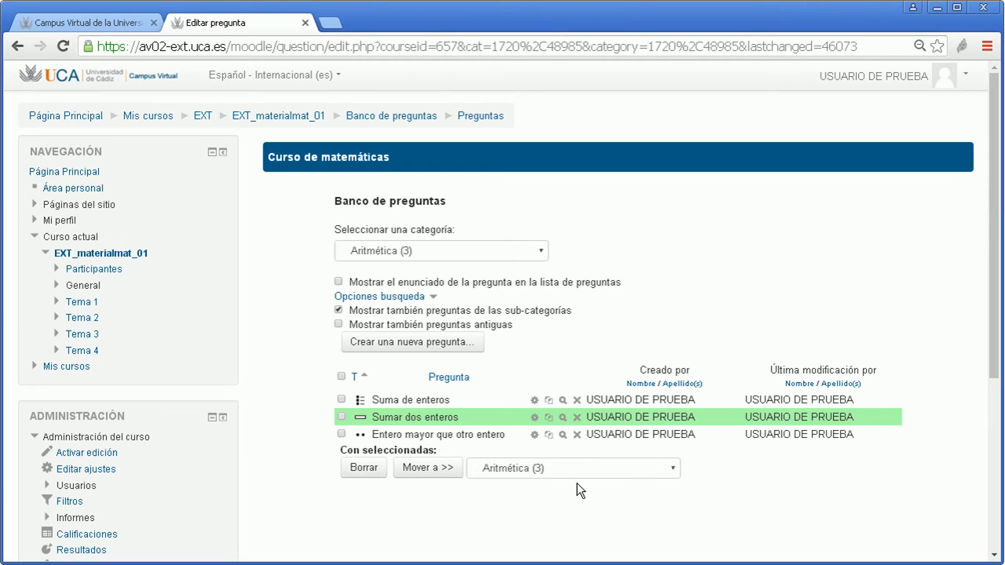